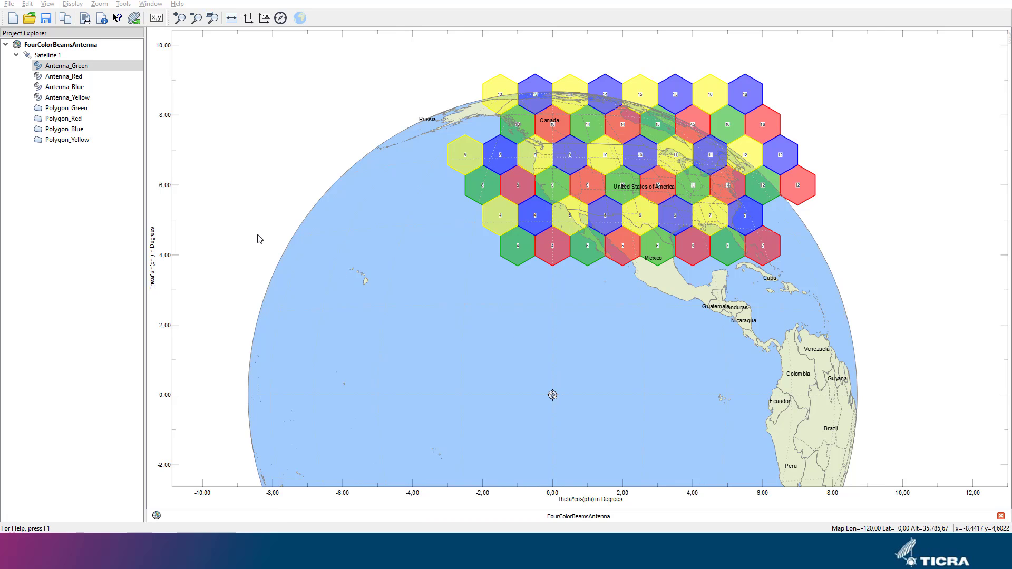
Copy Polygon_Green, Polygon_Red, Polygon_Blue and Polygon_Yellow into the antennas of the matching colour
drag(59, 108, 66, 66)
drag(62, 127, 64, 87)
drag(61, 150, 66, 108)
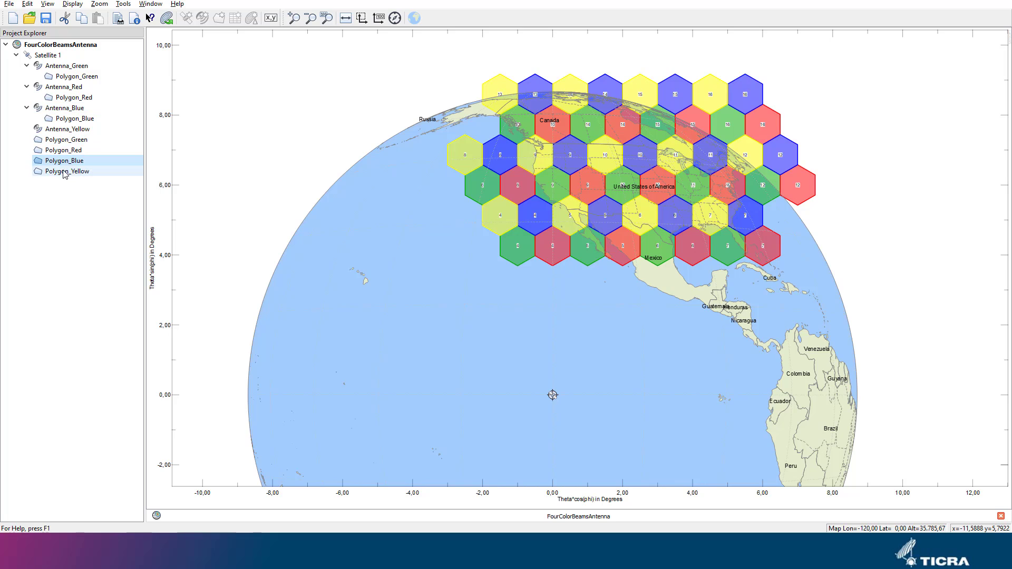
drag(66, 171, 70, 131)
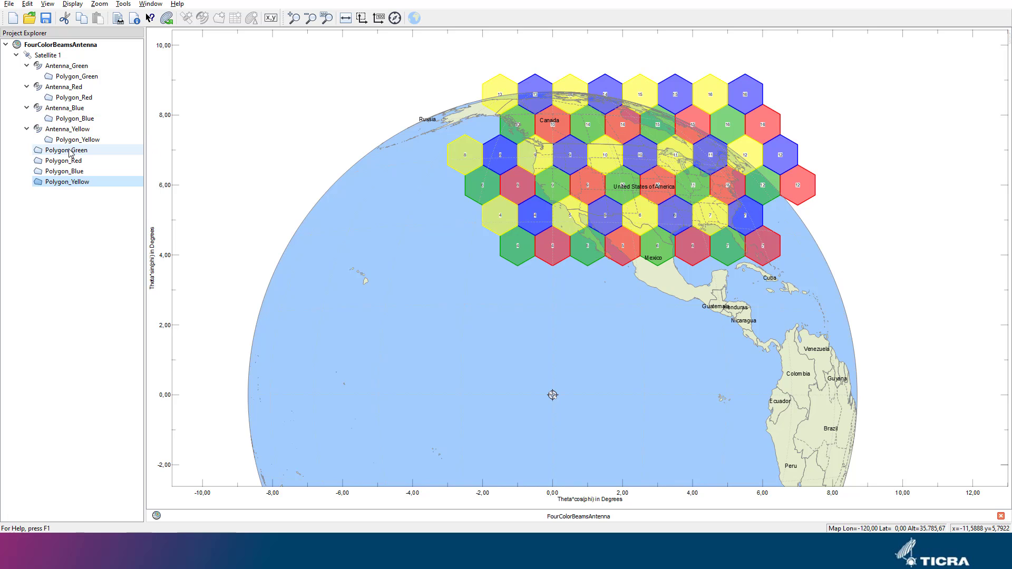
Delete the four original polygons placed directly under Satellite 1, keeping the copies inside the antennas
click(70, 152)
key(Delete)
key(Return)
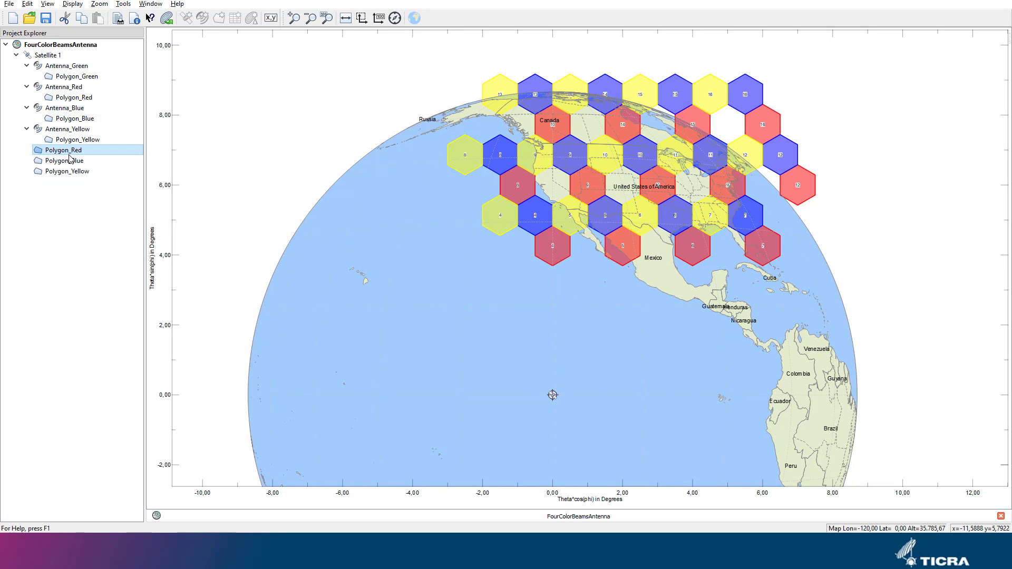
key(Delete)
key(Return)
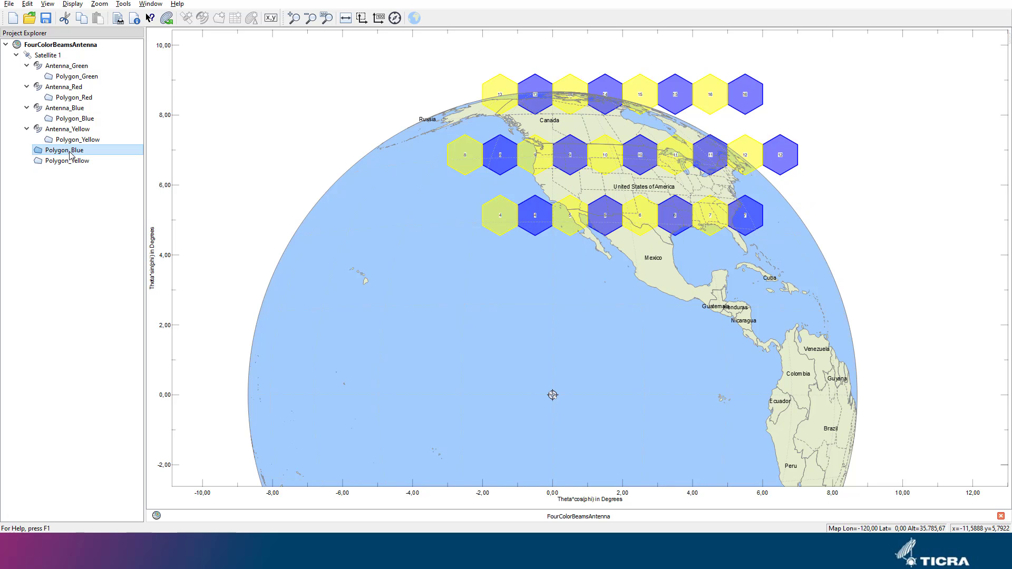
key(Delete)
key(Return)
key(Delete)
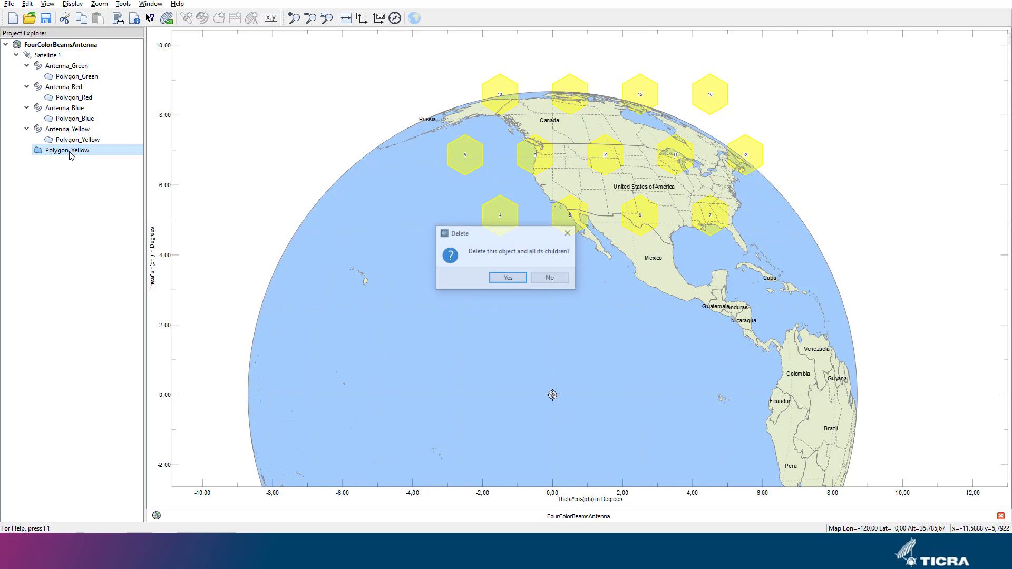
key(Return)
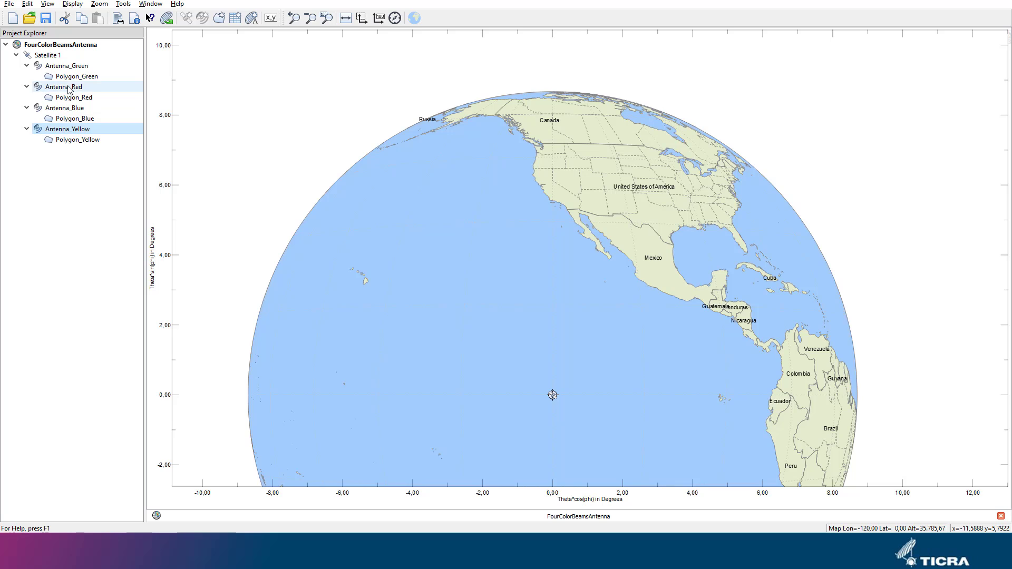
Open Antenna_Green and choose Multi-Feed Reflector as its antenna model
click(67, 67)
double_click(67, 70)
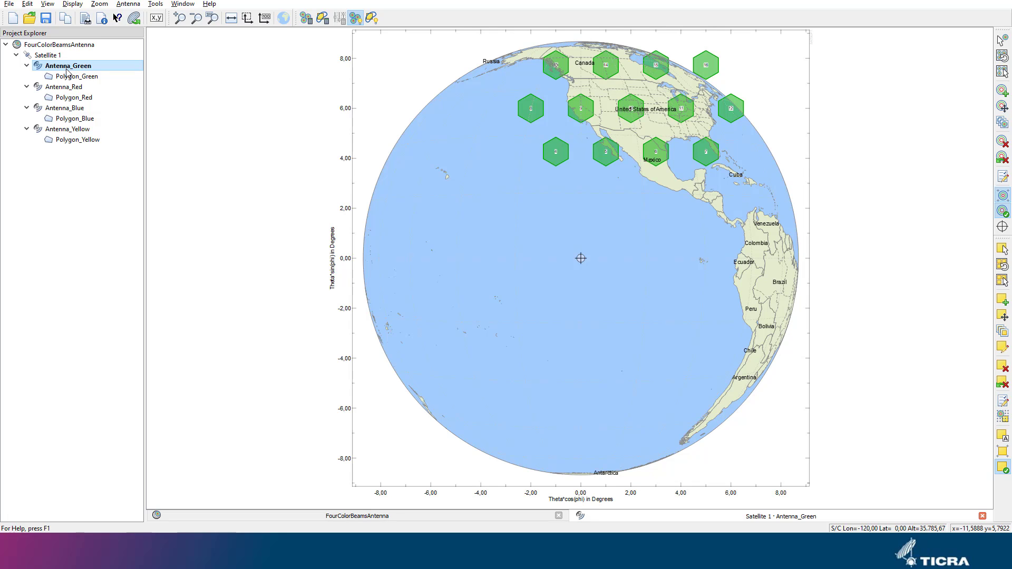
click(127, 4)
mouse_move(161, 17)
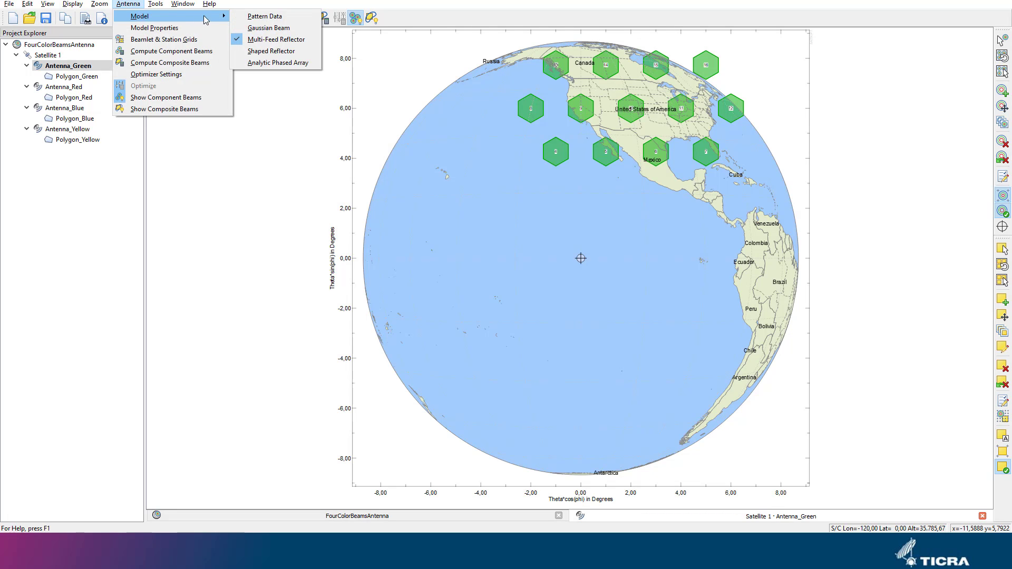
click(252, 40)
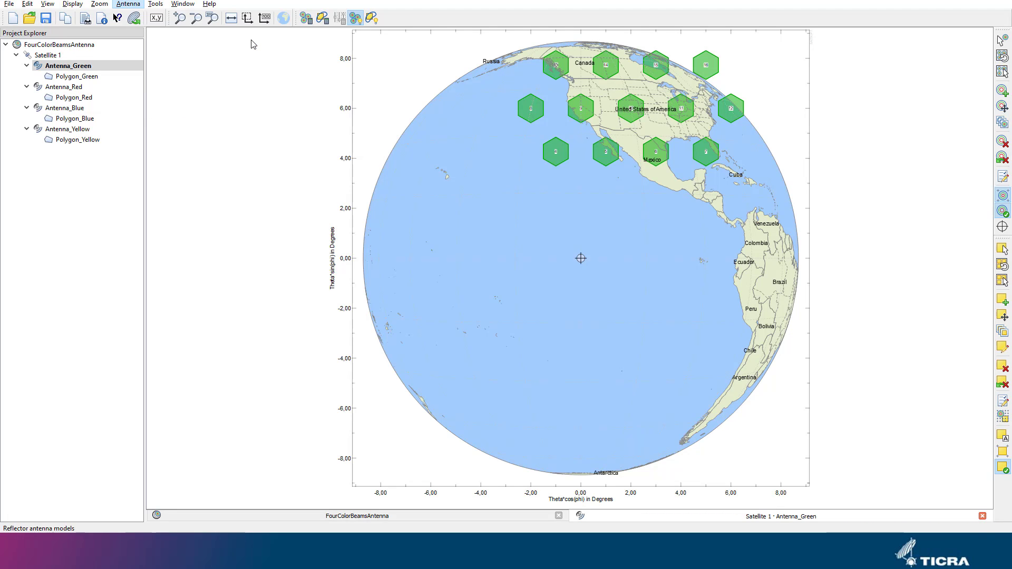
In Antenna_Green's model properties, define the reflector by aperture size and set it to 0,95 m
click(140, 6)
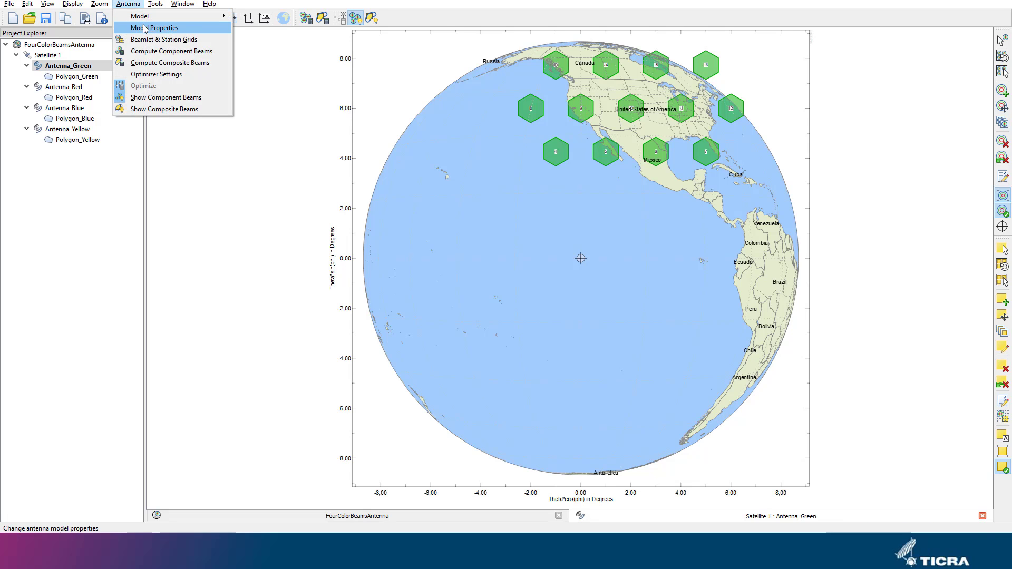
click(145, 29)
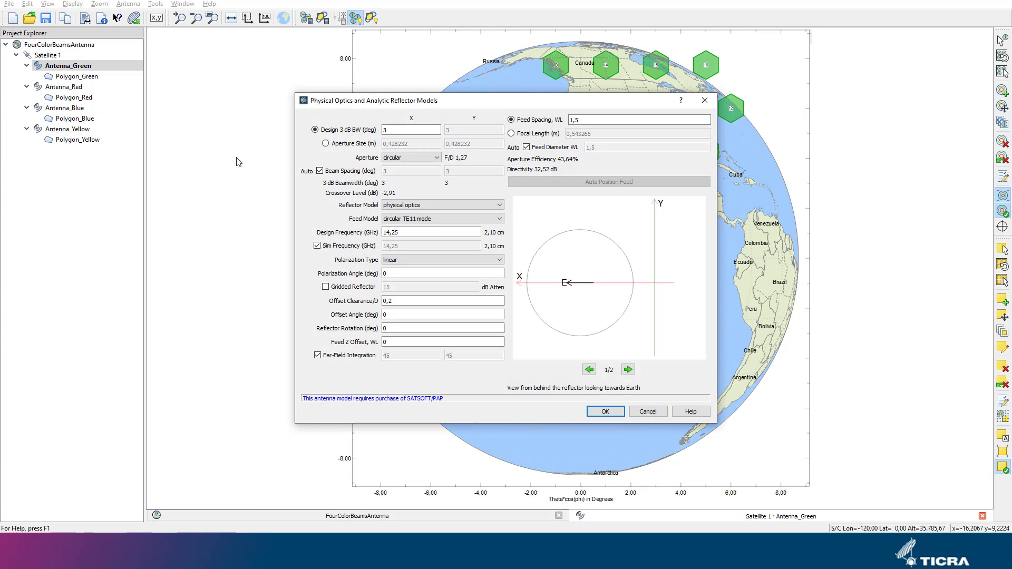
click(326, 144)
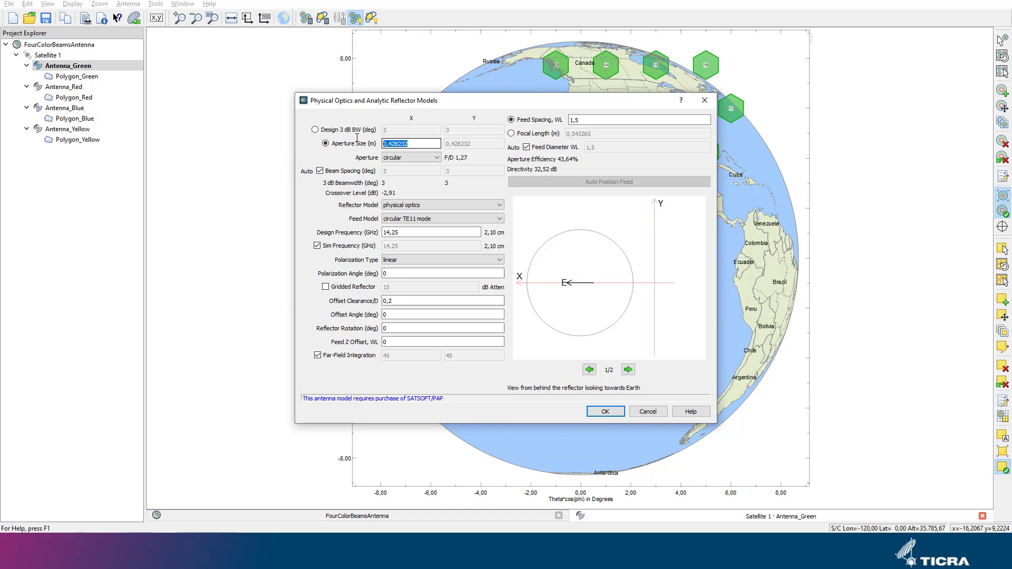
text(0,95)
Turn off automatic beam spacing for the reflector and set the spacing to 2 degrees
click(323, 174)
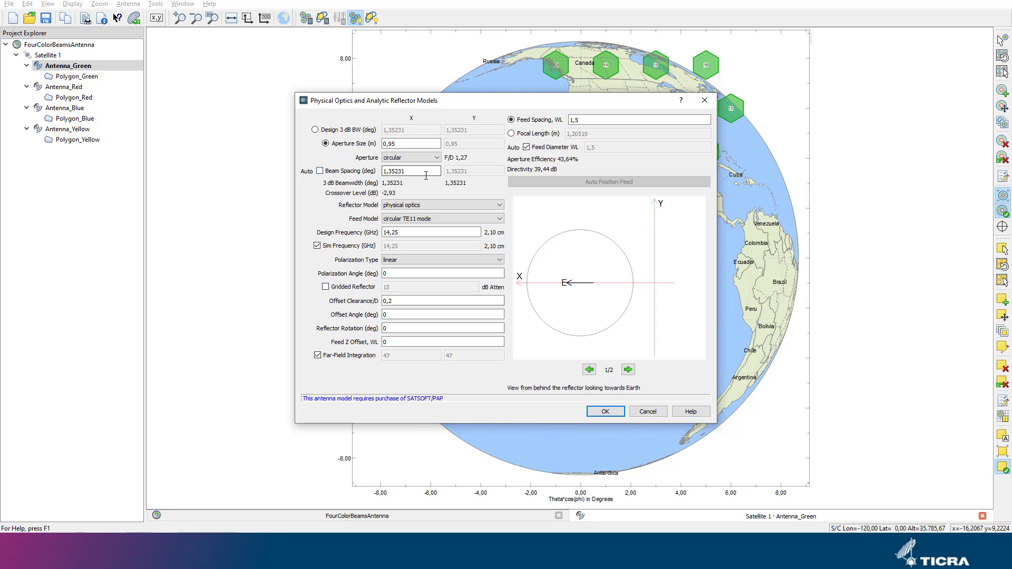
click(425, 171)
key(shift+Left)
key(shift+Home)
text(2)
key(Tab)
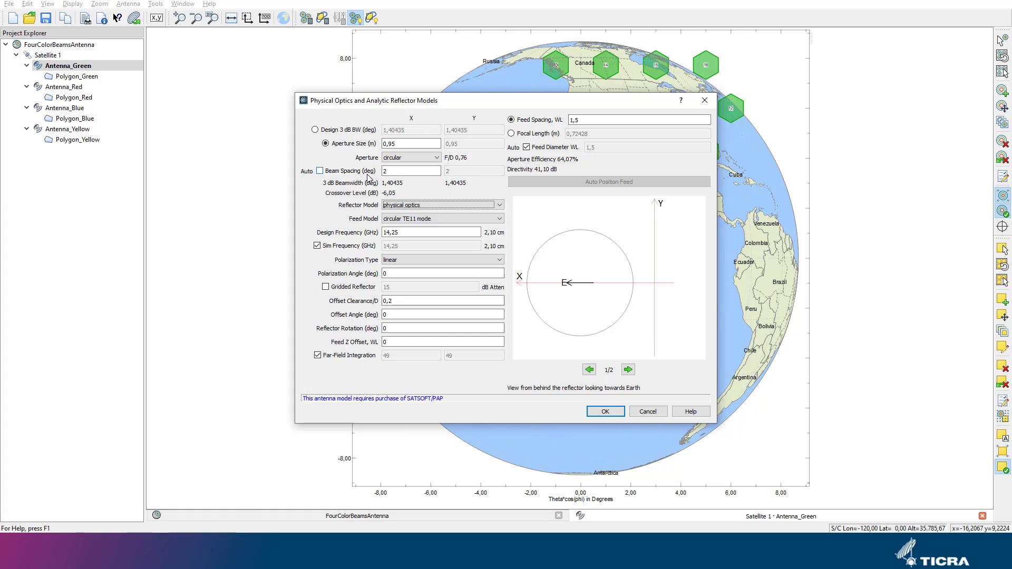
Set the feed model to circular TE11+TM11 and the design frequency to 19,7 GHz
click(416, 219)
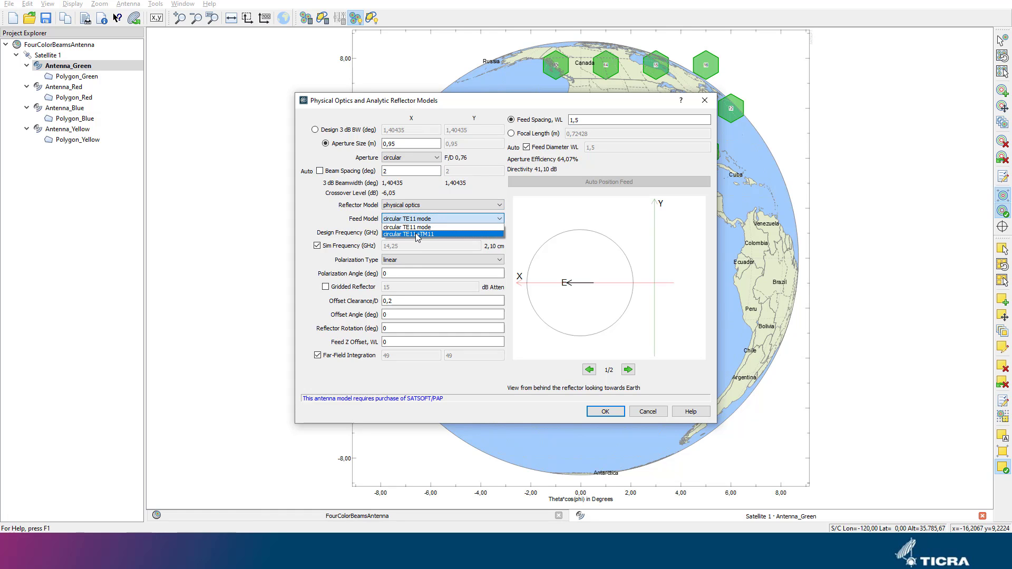
click(417, 234)
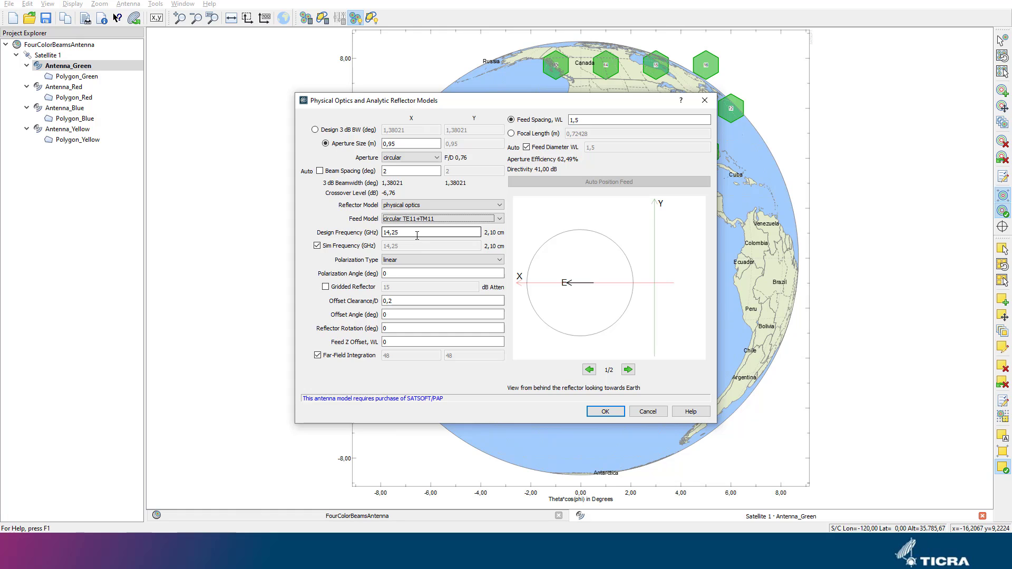
drag(410, 235, 376, 237)
text(19)
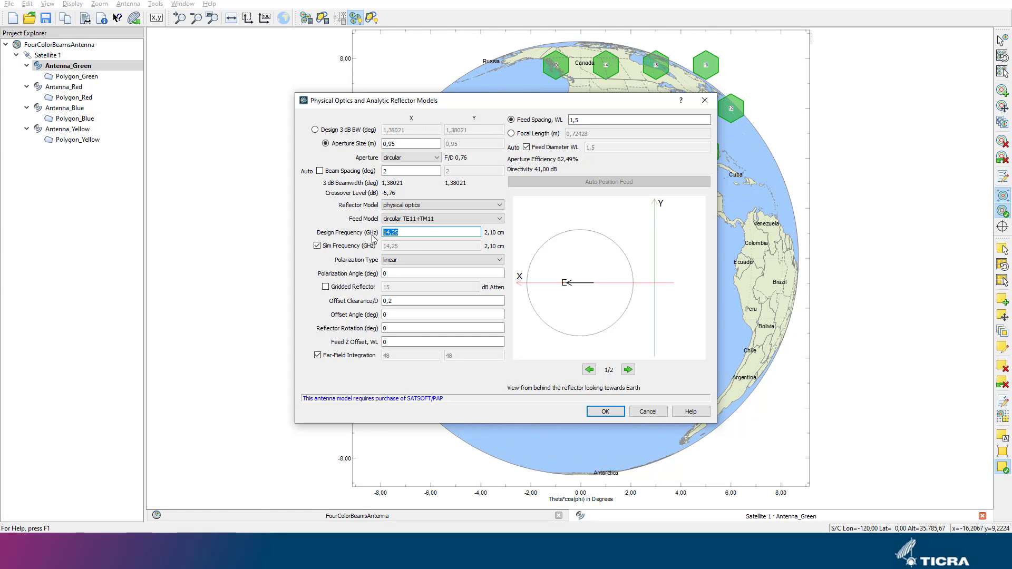
text(,7)
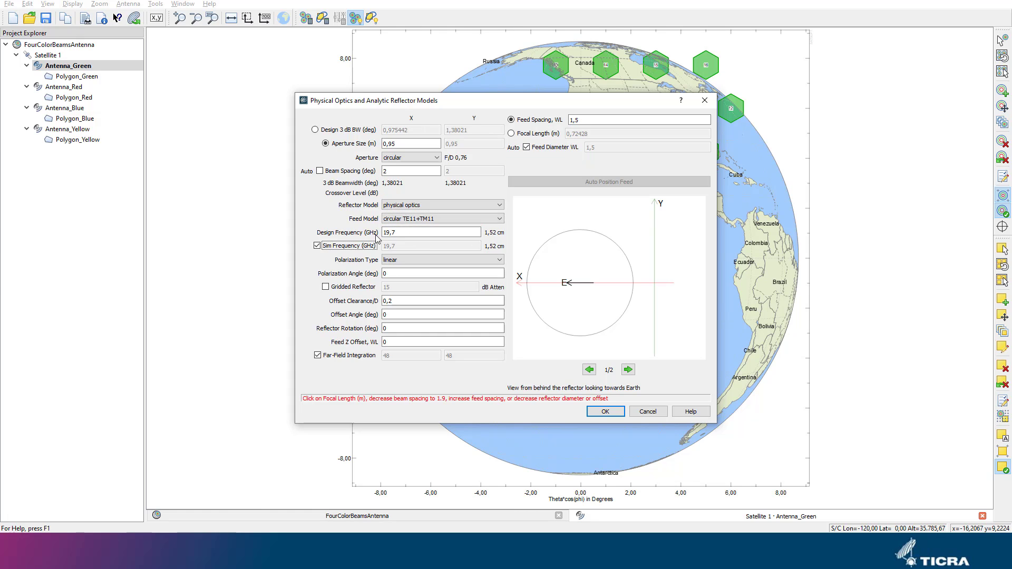
key(Tab)
Set RHCP polarization and a fixed focal length of 1 m, then check the reflector's side view and accept the model
click(399, 260)
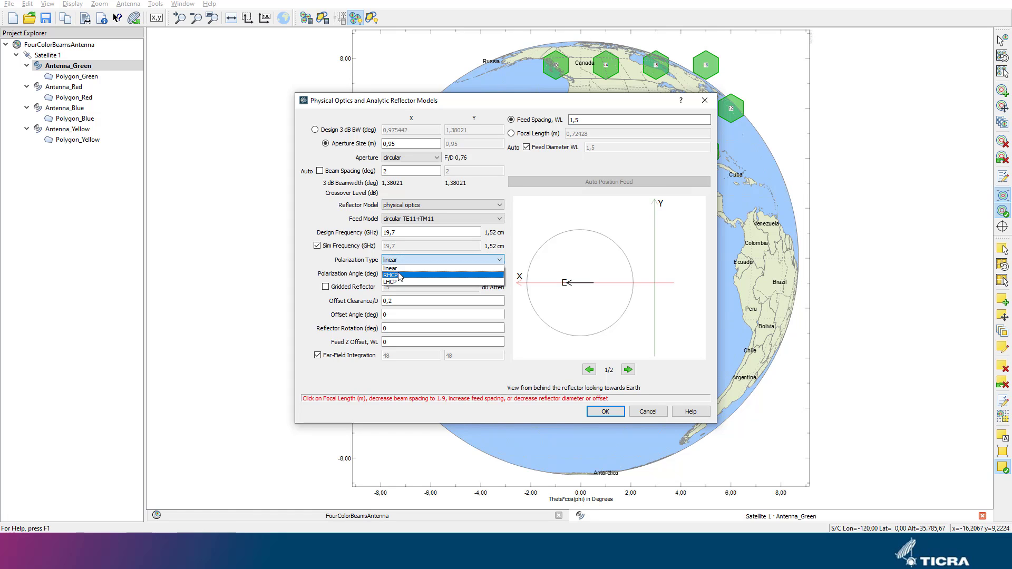
click(400, 274)
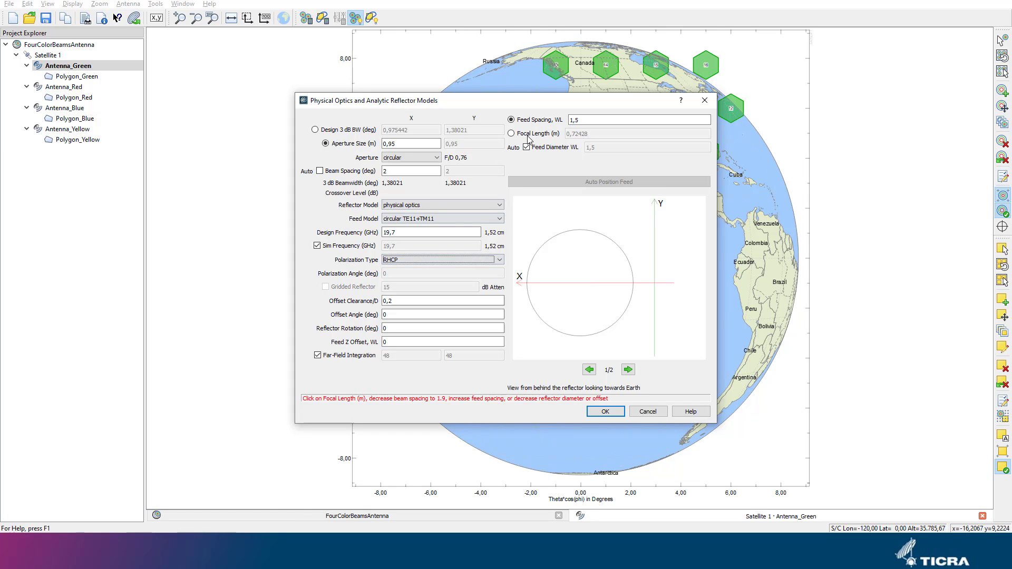
click(511, 133)
double_click(588, 137)
text(1)
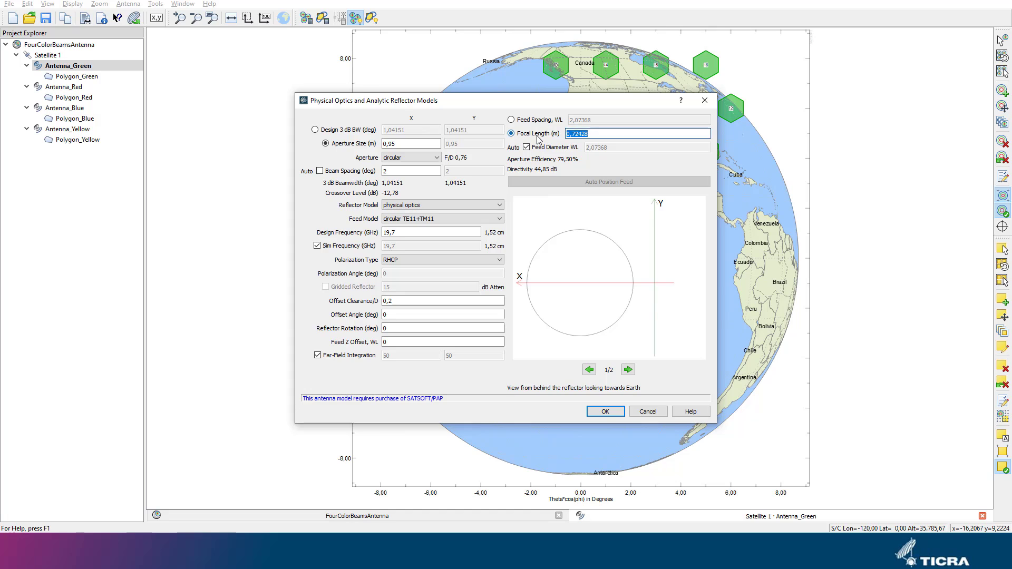
key(Tab)
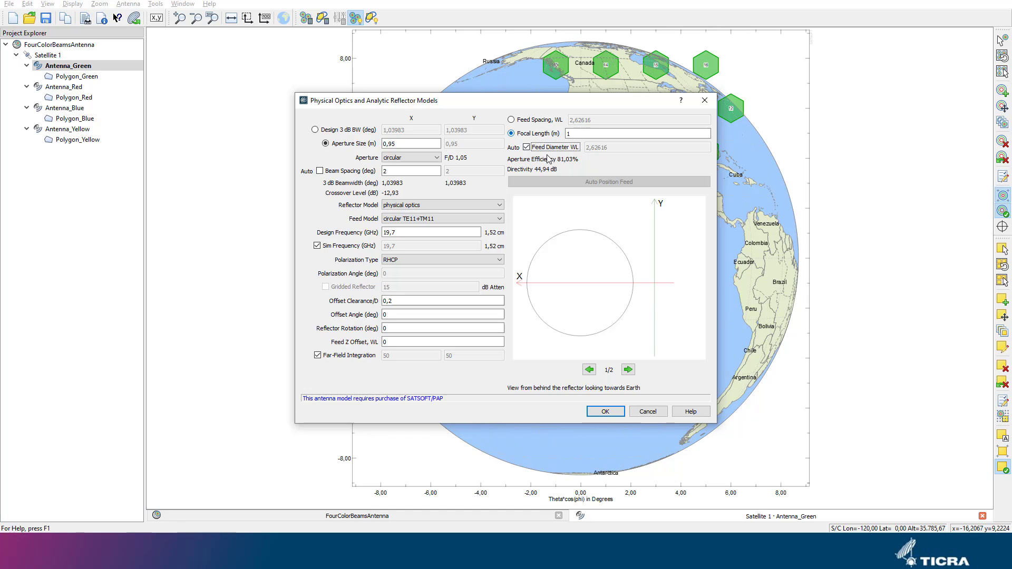
click(628, 369)
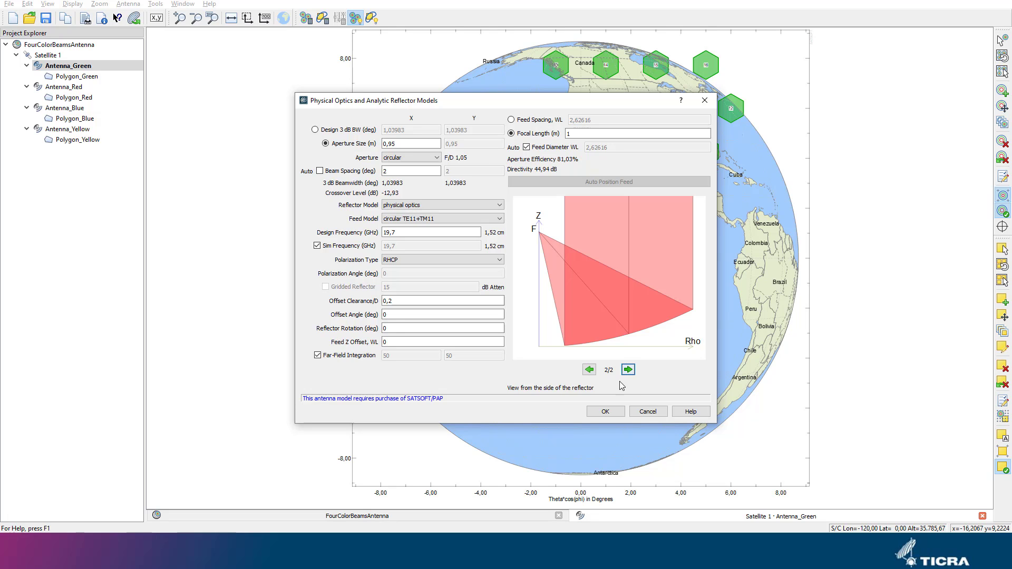
click(616, 412)
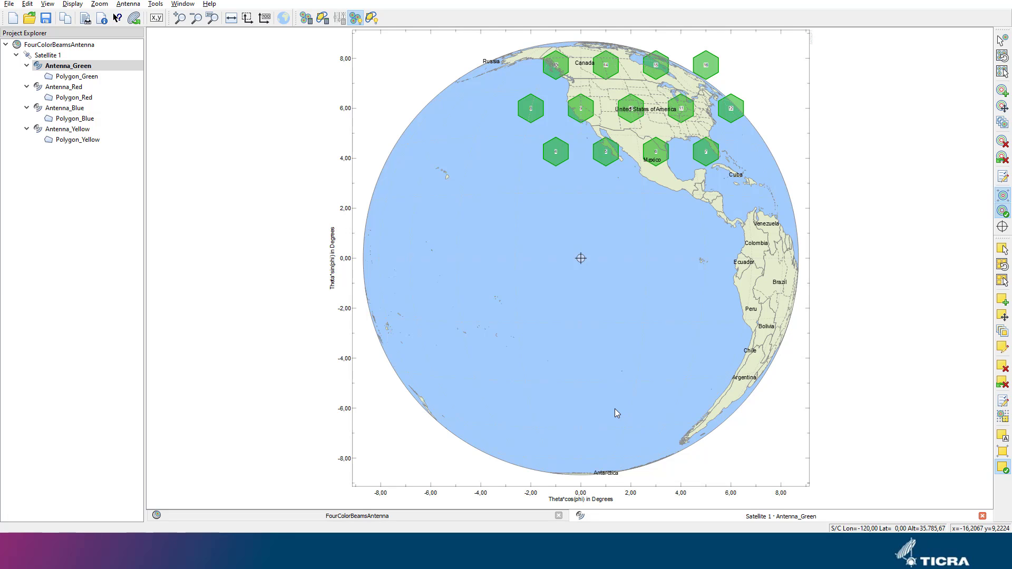
Generate Antenna_Green's beamlet grid with Polygon_Green as fill polygon and the coverage expanded by 0,1 beamwidths
click(138, 6)
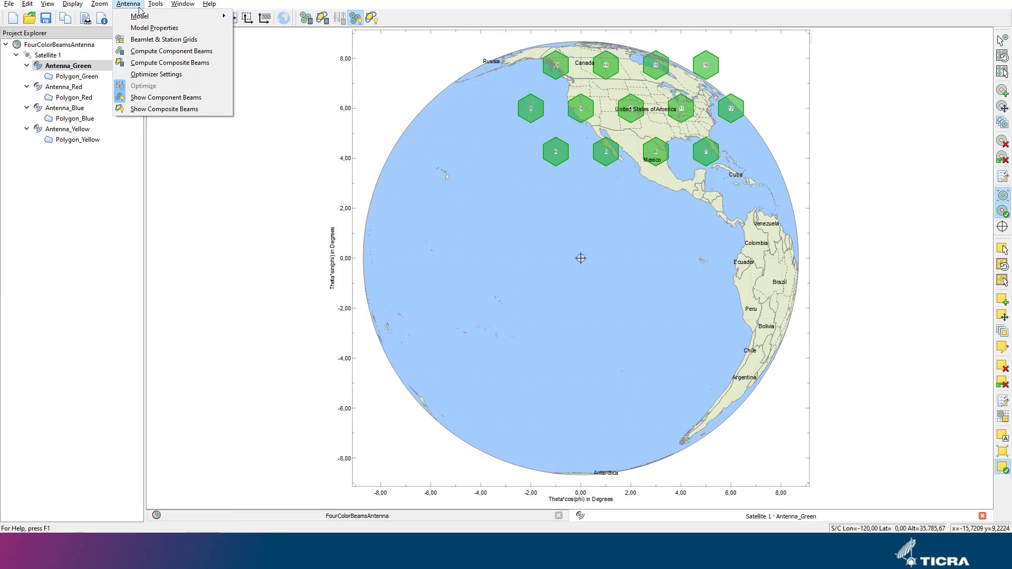
click(151, 42)
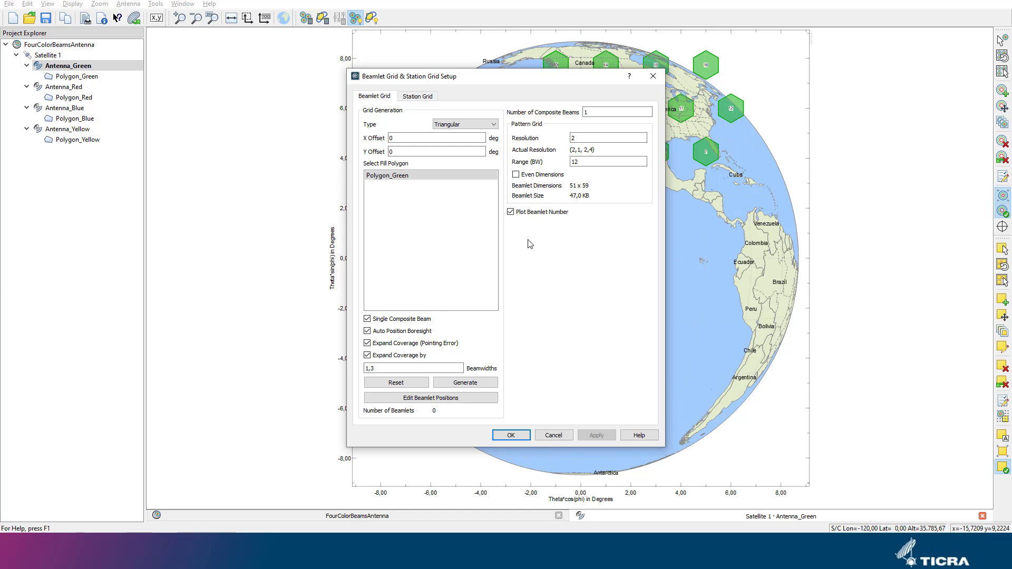
click(436, 178)
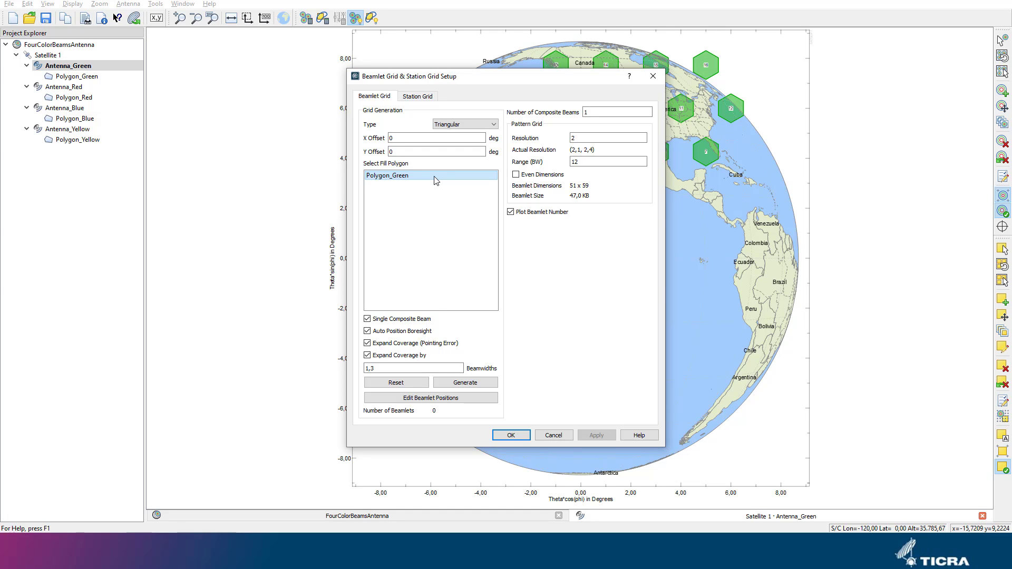
drag(385, 368, 358, 366)
text(0,1)
click(453, 384)
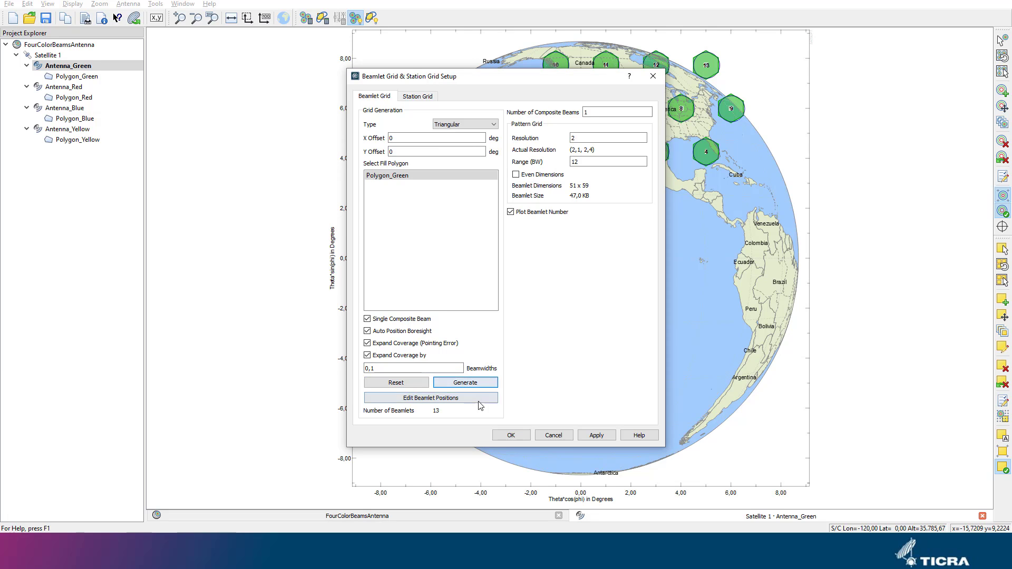
click(511, 435)
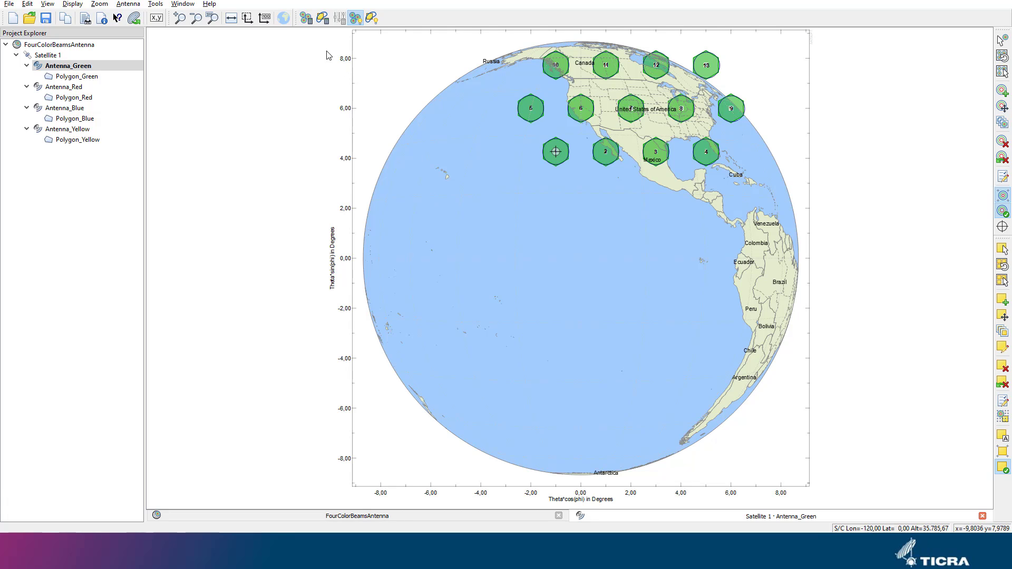
Compute Antenna_Green's component beams and remove the -1 and -2 dB levels from the component contours
click(306, 19)
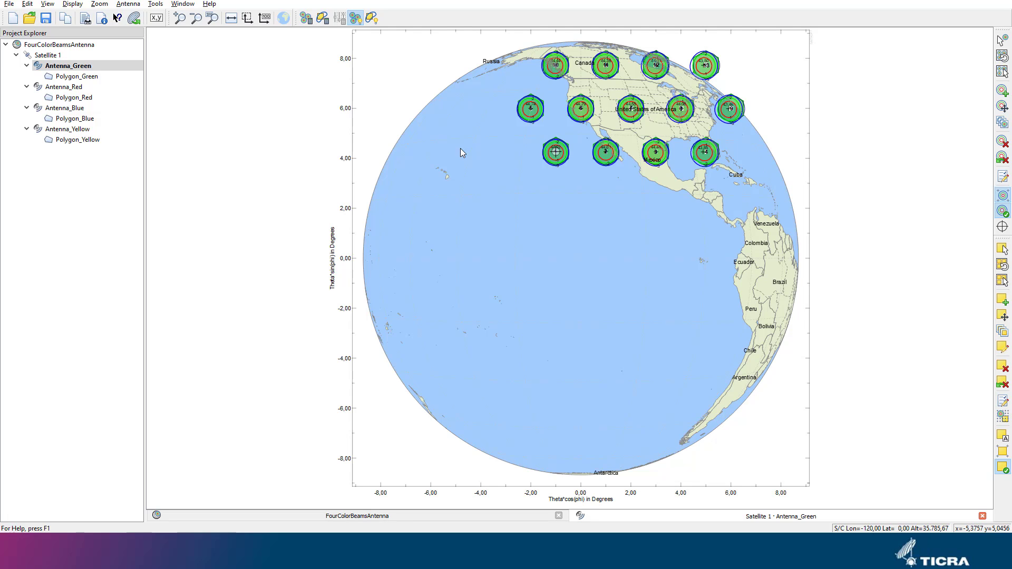
right_click(510, 228)
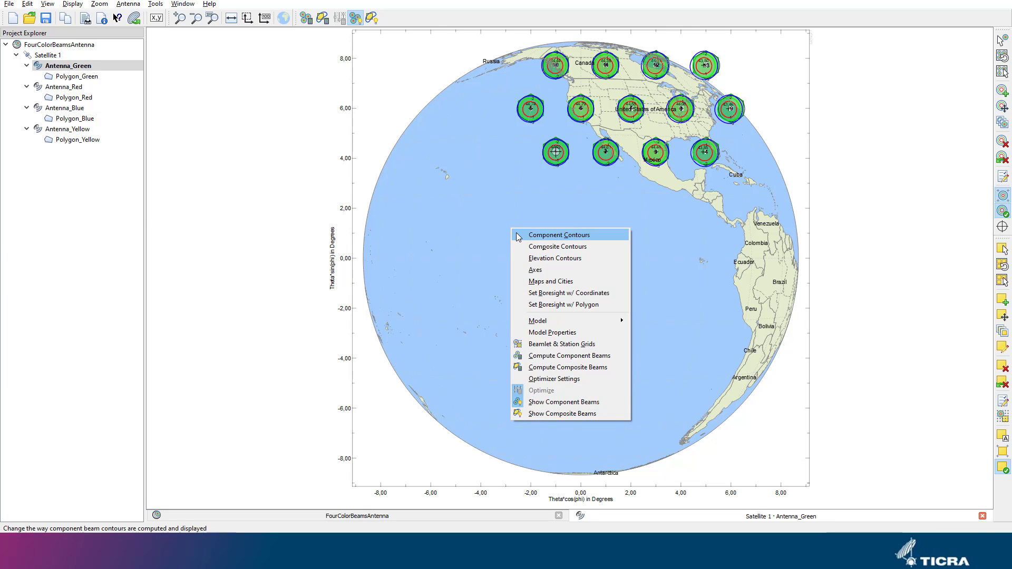
click(548, 235)
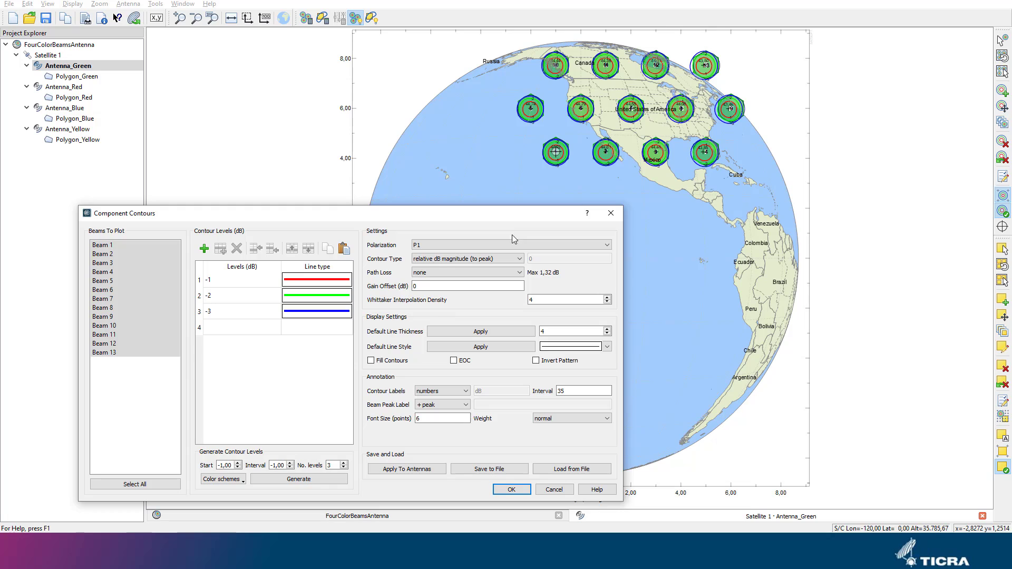
click(251, 282)
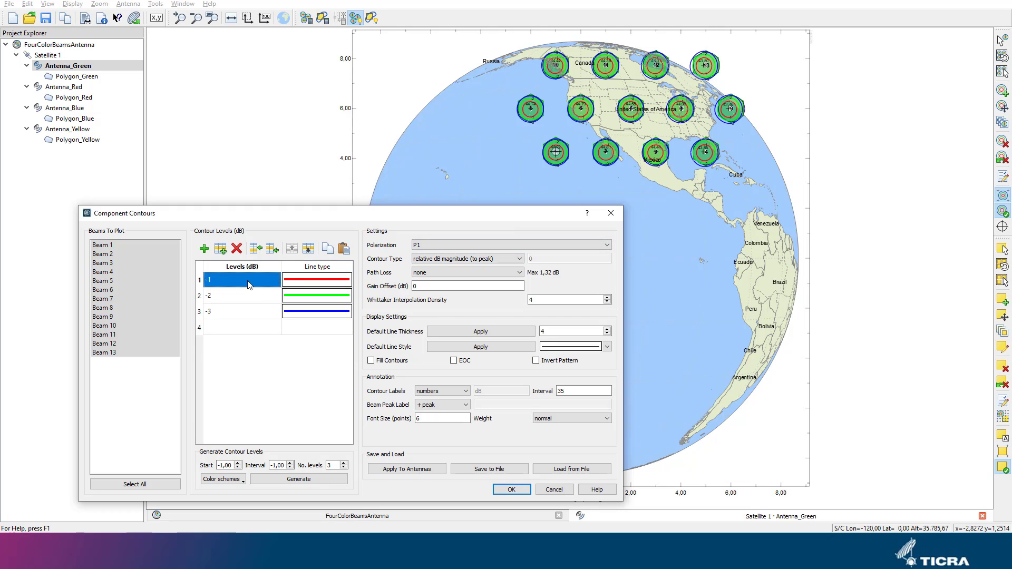
click(241, 250)
click(237, 248)
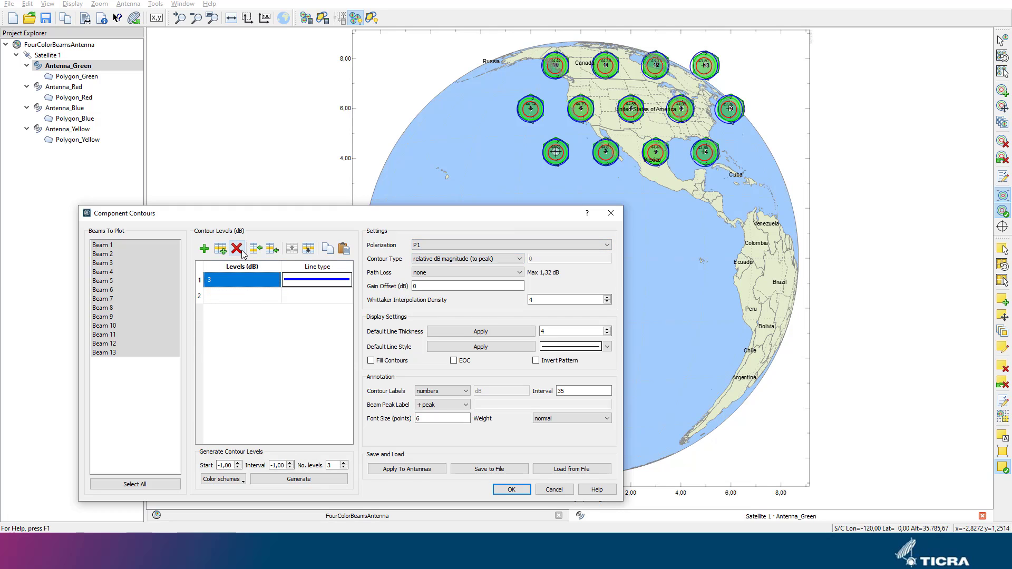
Set both the line colour and the fill colour of the -3 dB component contour to green (#00aa00)
double_click(306, 282)
click(355, 333)
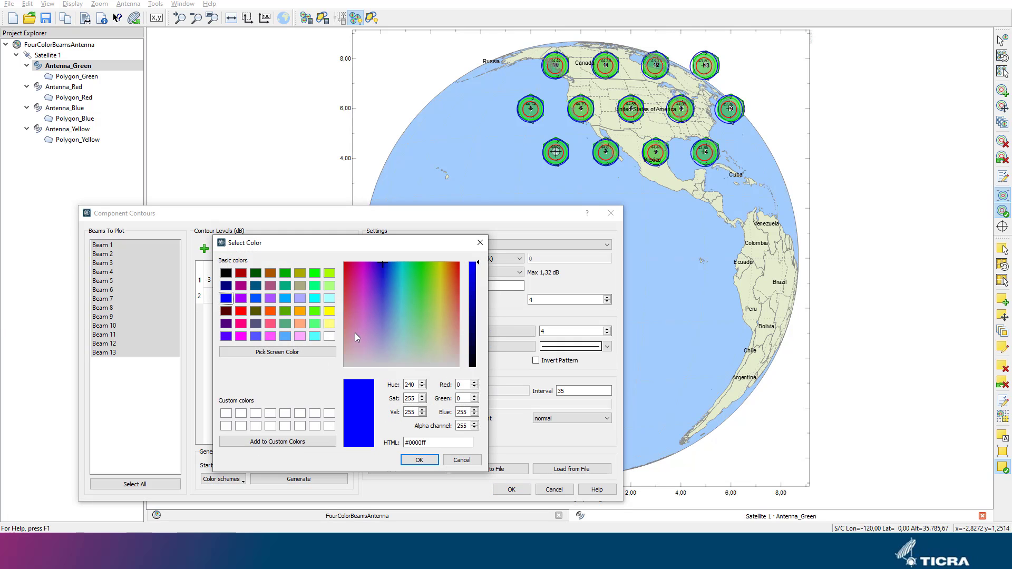
click(285, 273)
click(419, 459)
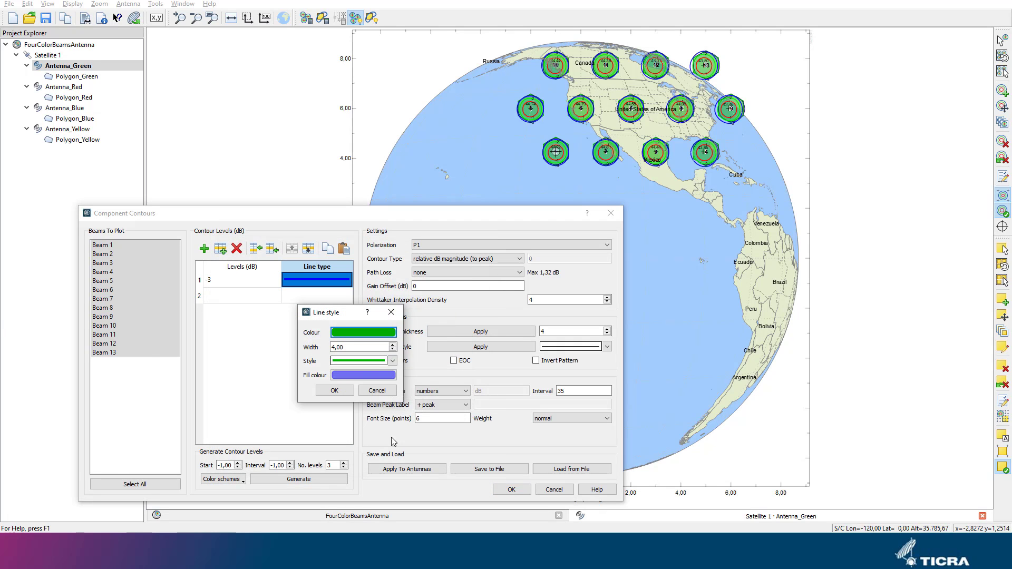
click(347, 376)
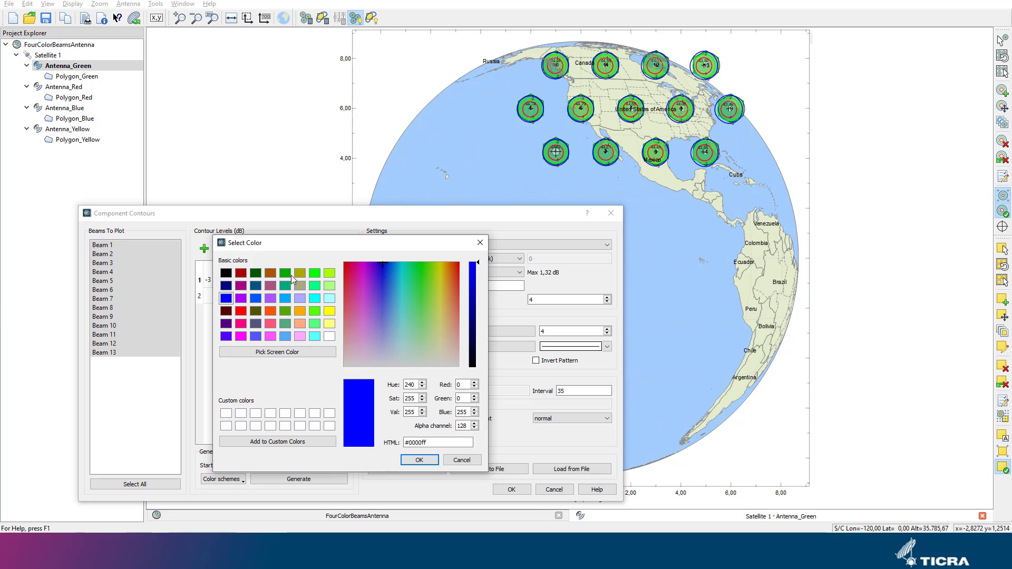
click(287, 273)
click(419, 459)
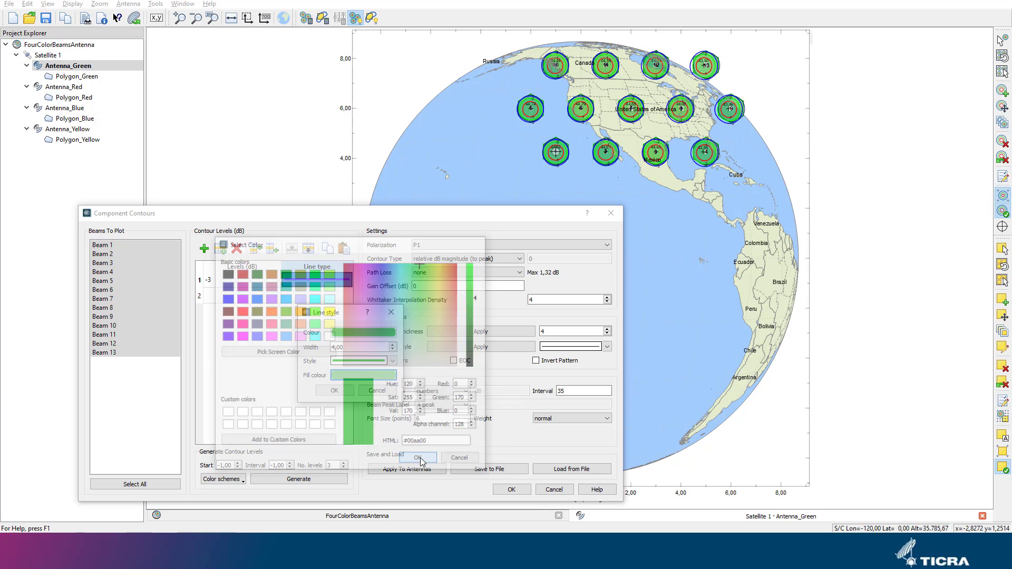
click(334, 390)
Set the annotation font size to 12 points and the contour labels to none, then apply Antenna_Green's component contour settings
double_click(413, 418)
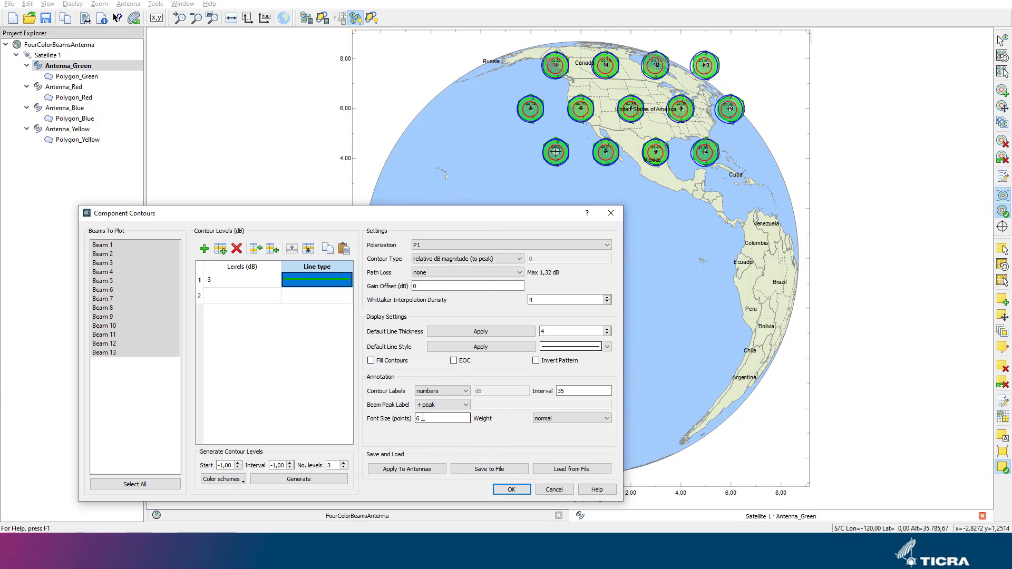
text(12)
key(Tab)
click(429, 392)
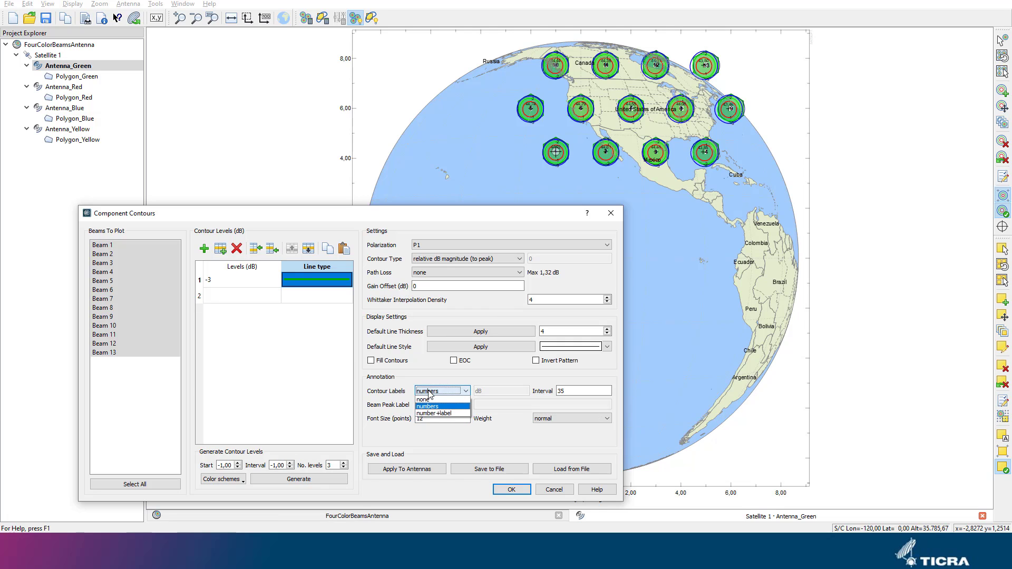
click(428, 401)
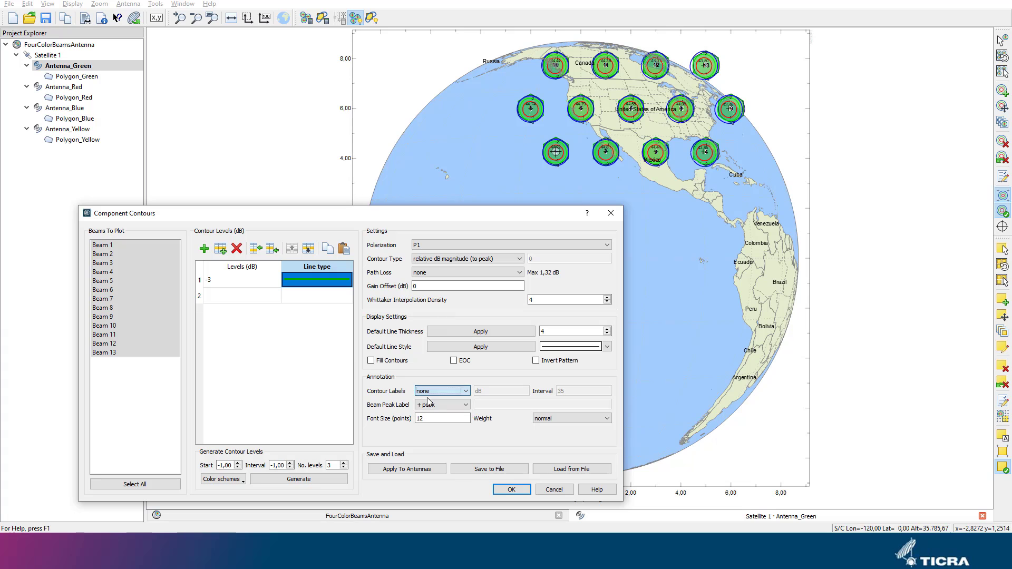
click(522, 489)
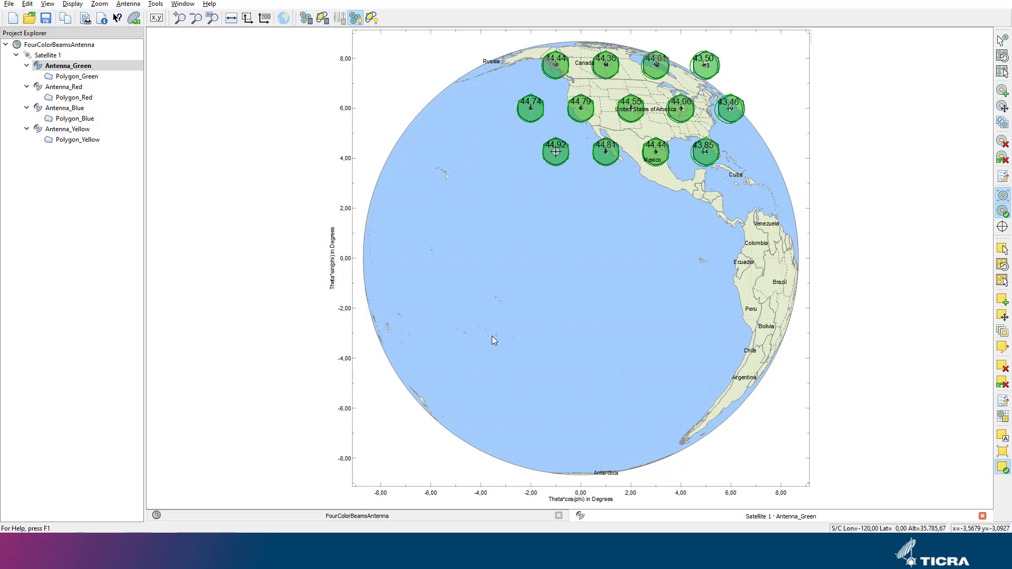
Generate Antenna_Red's beamlet grid from Polygon_Red with the coverage expanded by 0,1 beamwidths, and compute its component beams
double_click(80, 88)
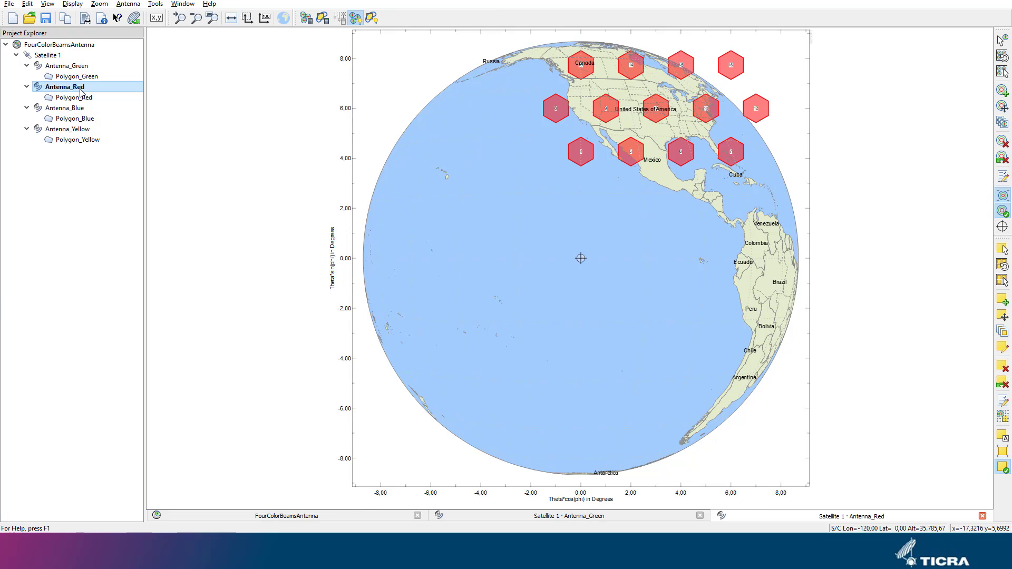
right_click(478, 234)
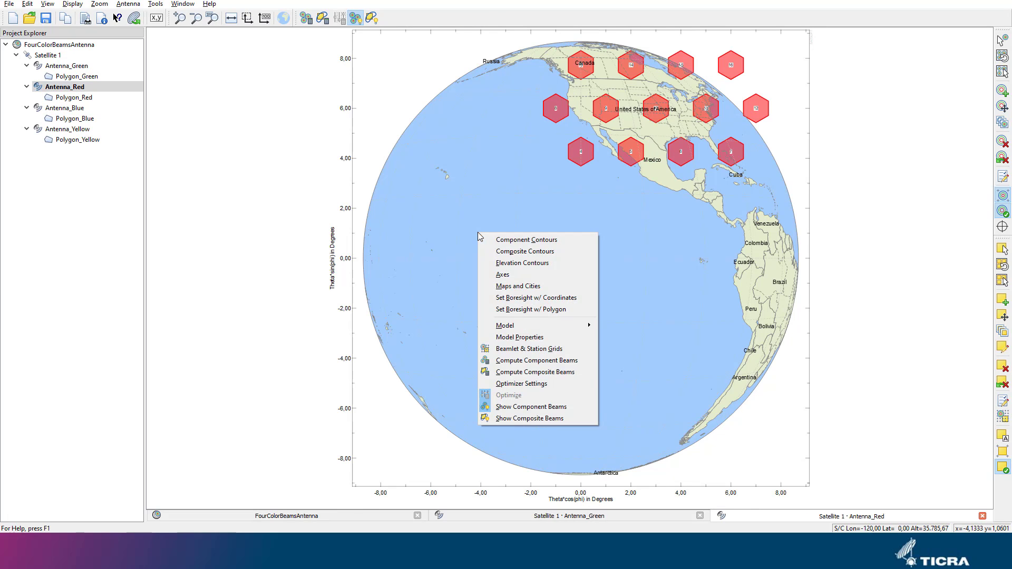
click(527, 349)
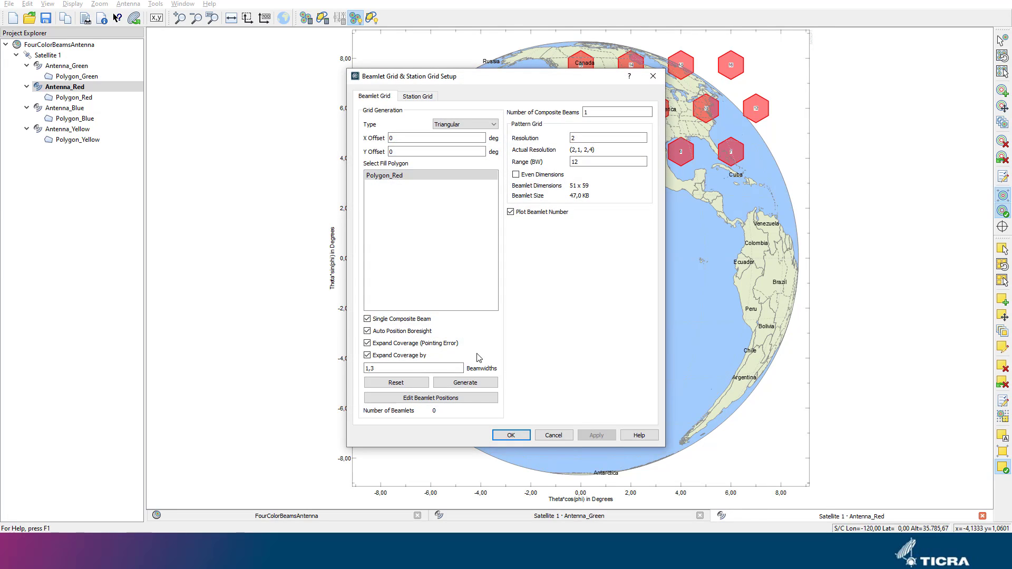
drag(416, 368, 360, 369)
text(0,1)
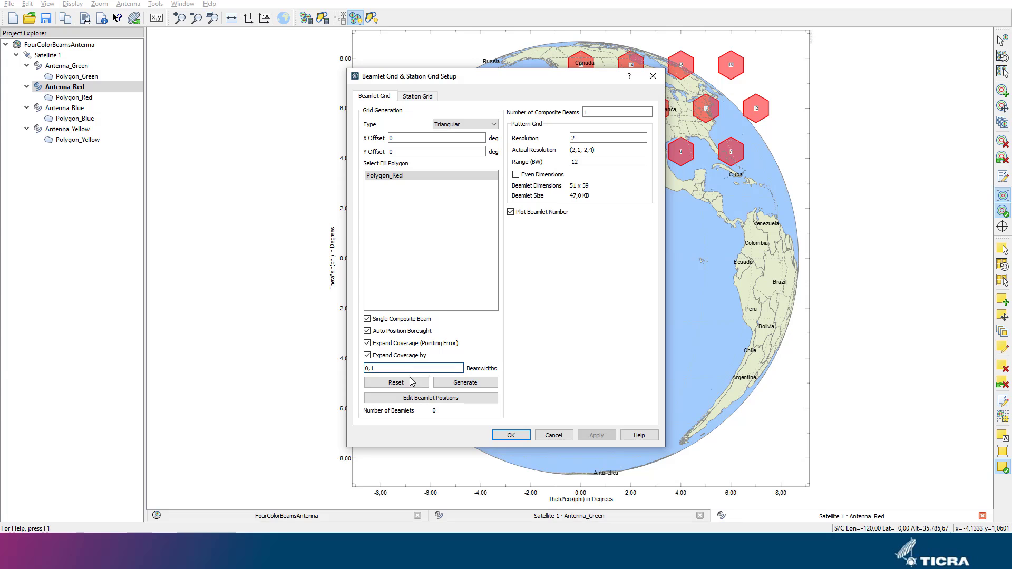
click(456, 384)
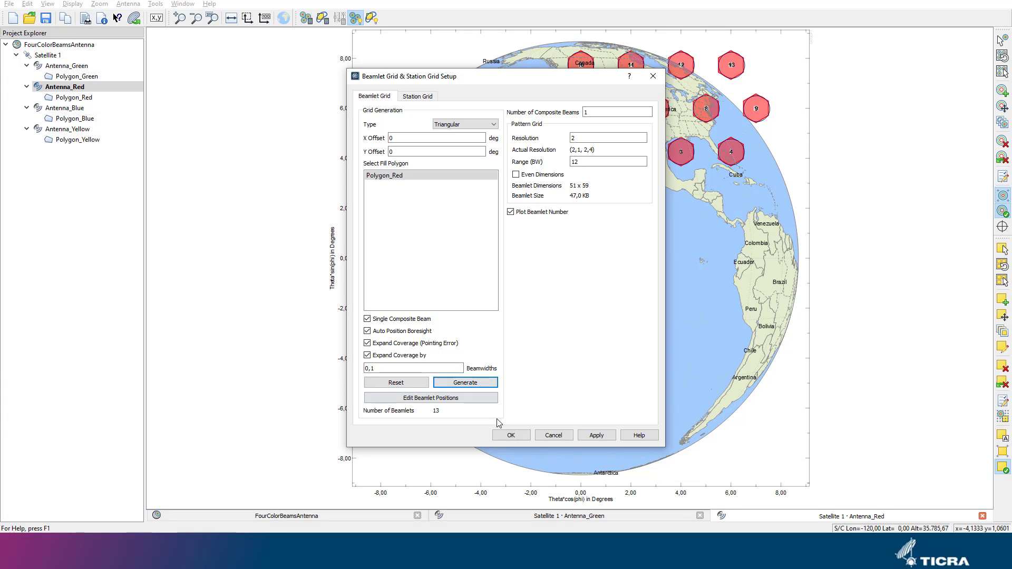
click(510, 435)
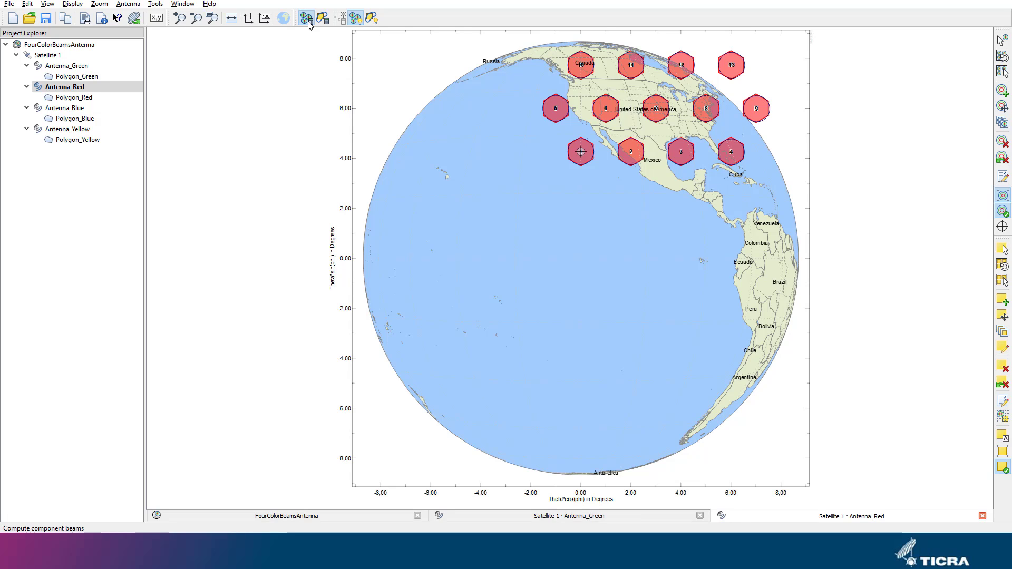
click(307, 19)
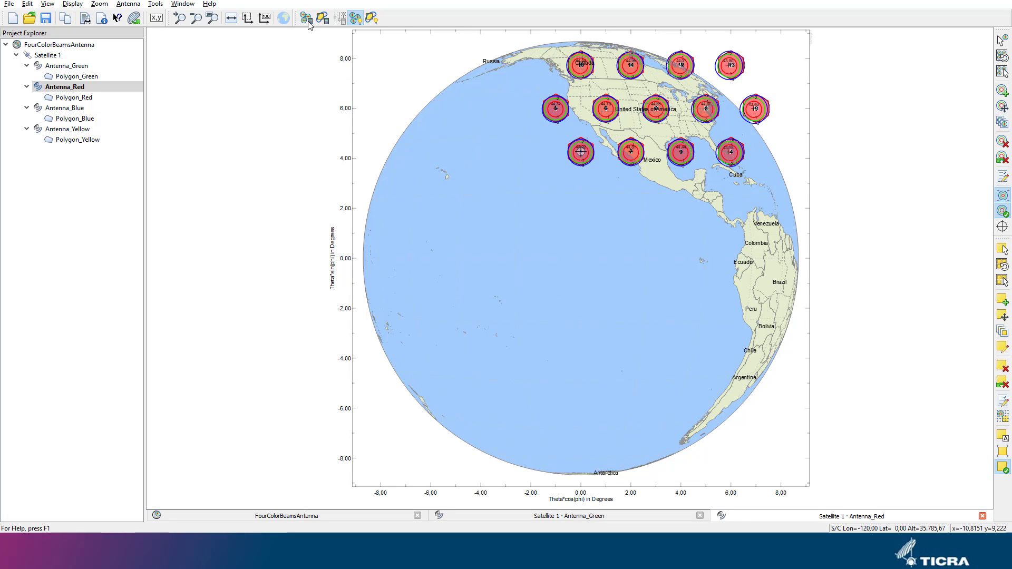
Load the contour settings from Red.ssc into Antenna_Red's component contours and show the FourColorBeamsAntenna project view
right_click(432, 190)
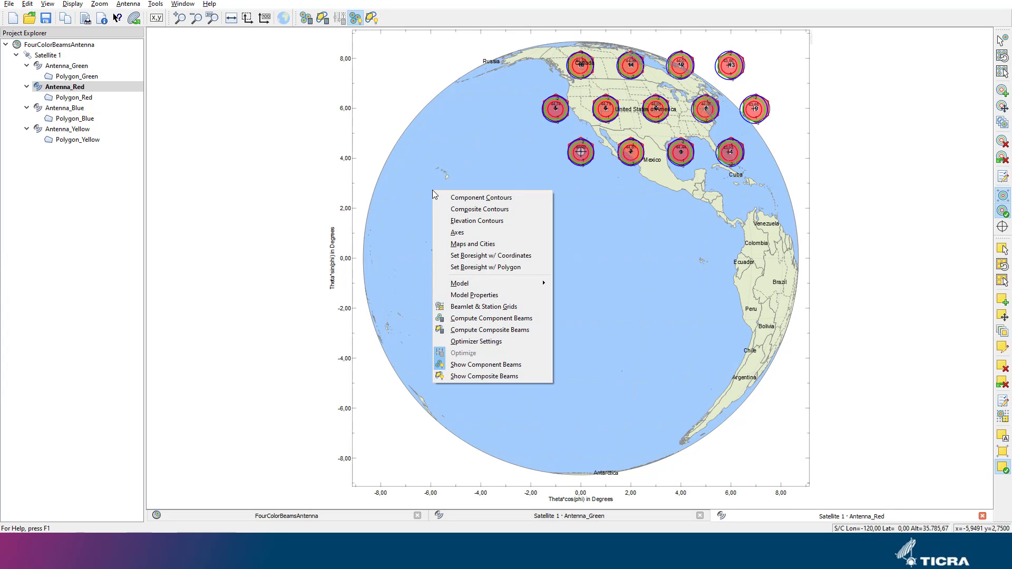
click(441, 197)
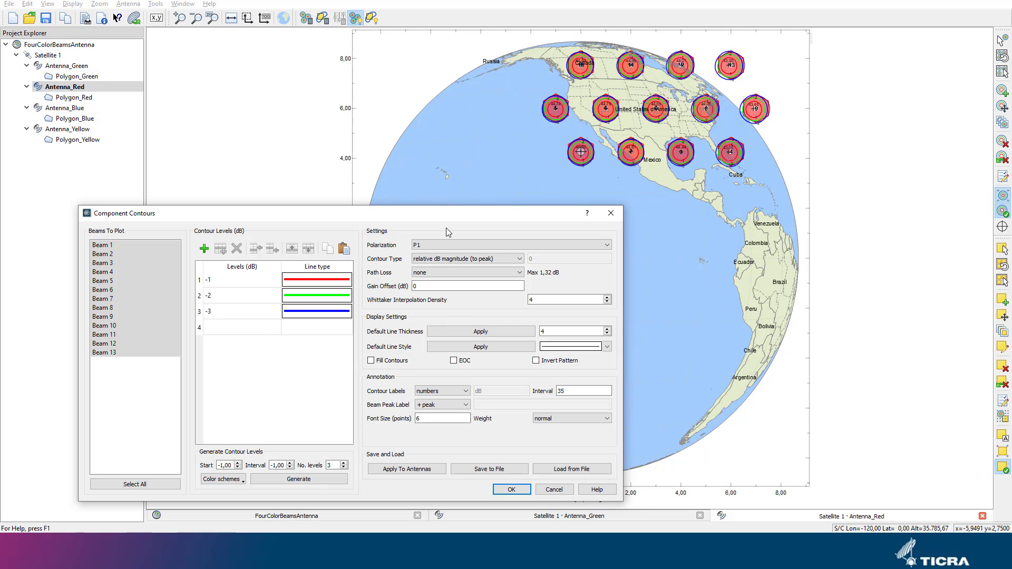
click(545, 469)
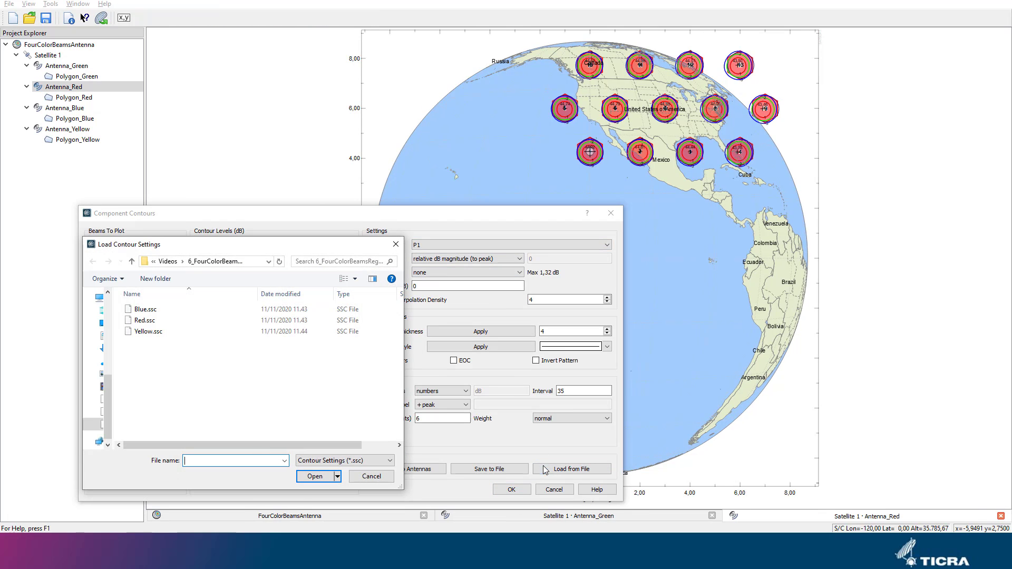
double_click(144, 320)
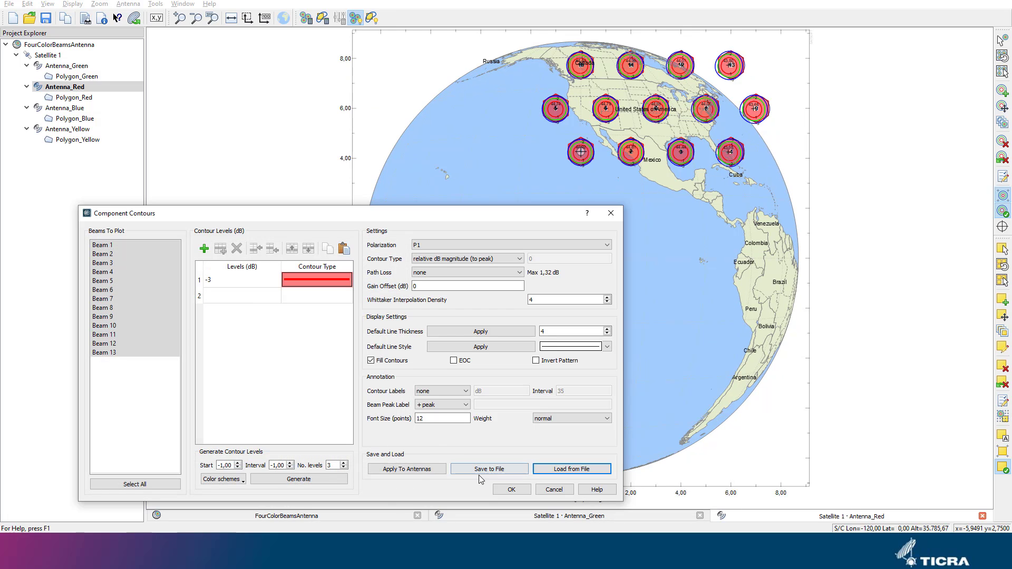
click(501, 489)
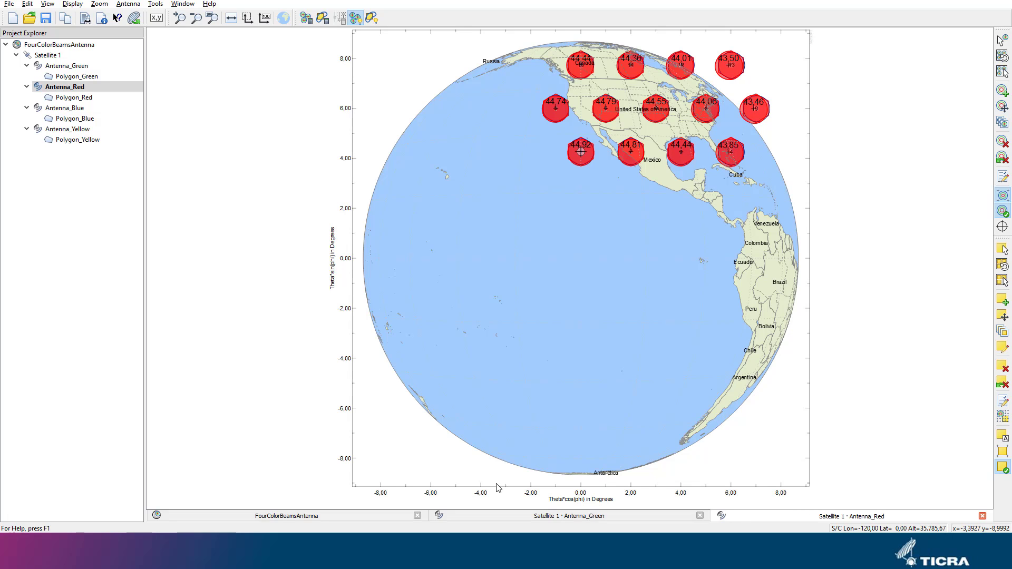
click(66, 46)
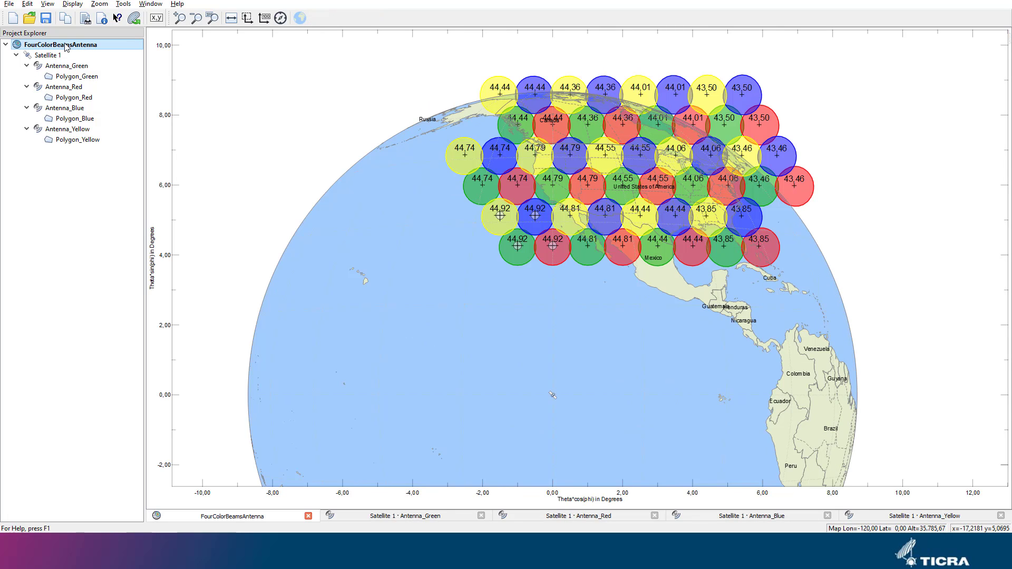